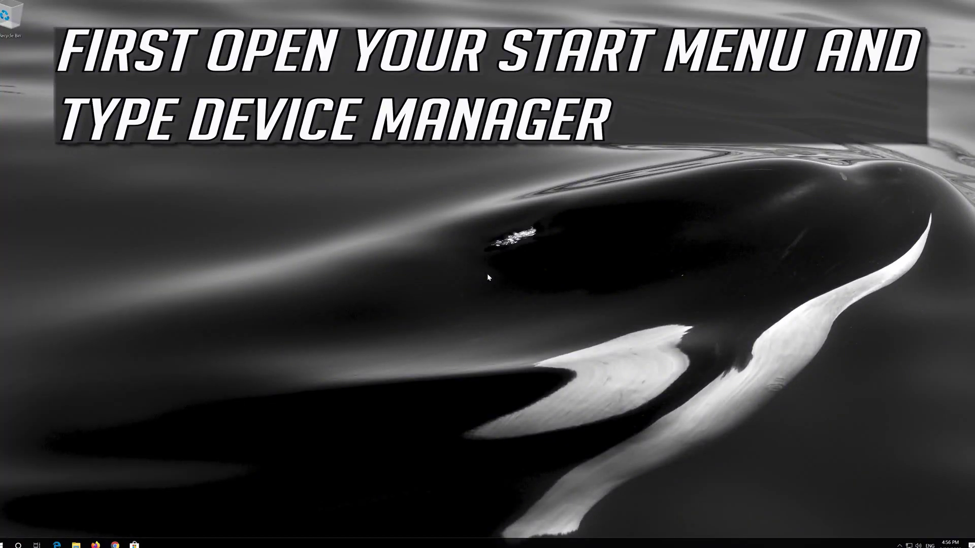
Search the Start menu for 'device manager' and launch Device Manager from the results
{"action": "type", "text": "ce manager"}
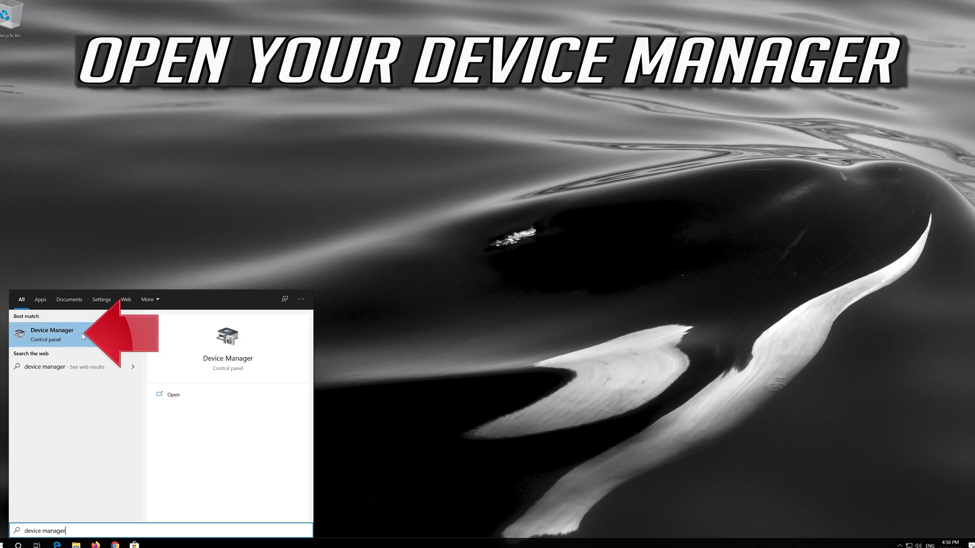
{"action": "left_click", "coordinate": [83, 336]}
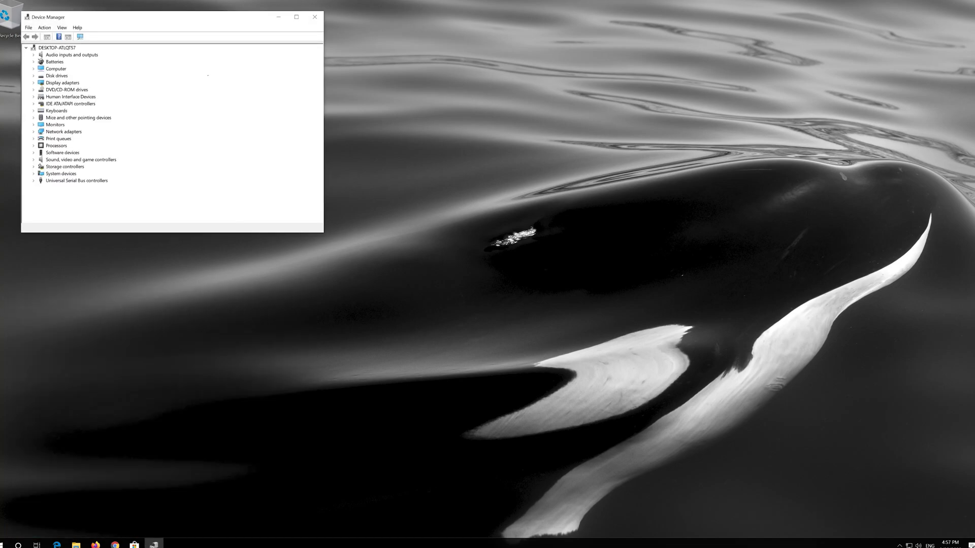
Centre Device Manager, expand Display adapters and right-click the VirtualBox Graphics Adapter for Windows 8+
{"action": "left_click_drag", "start_coordinate": [173, 17], "coordinate": [471, 128]}
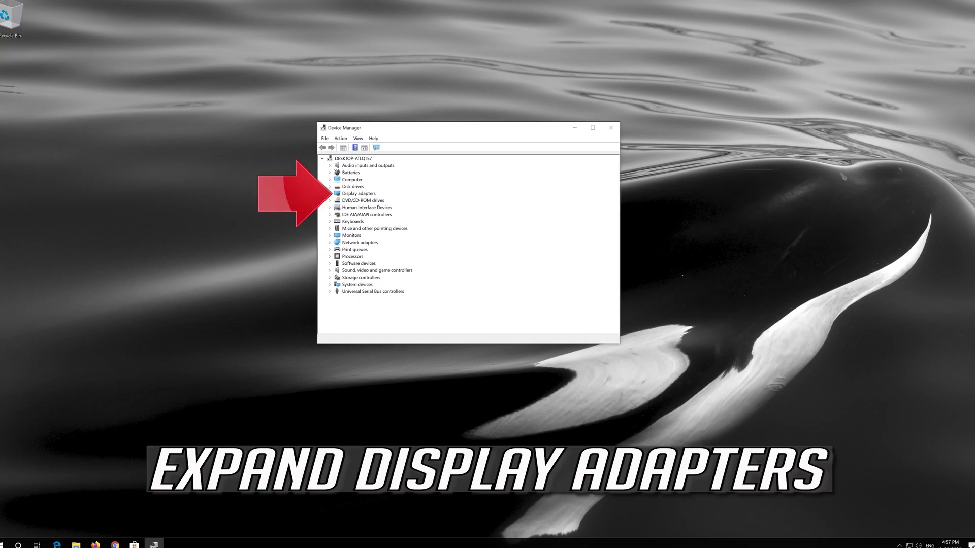
{"action": "left_click", "coordinate": [332, 195]}
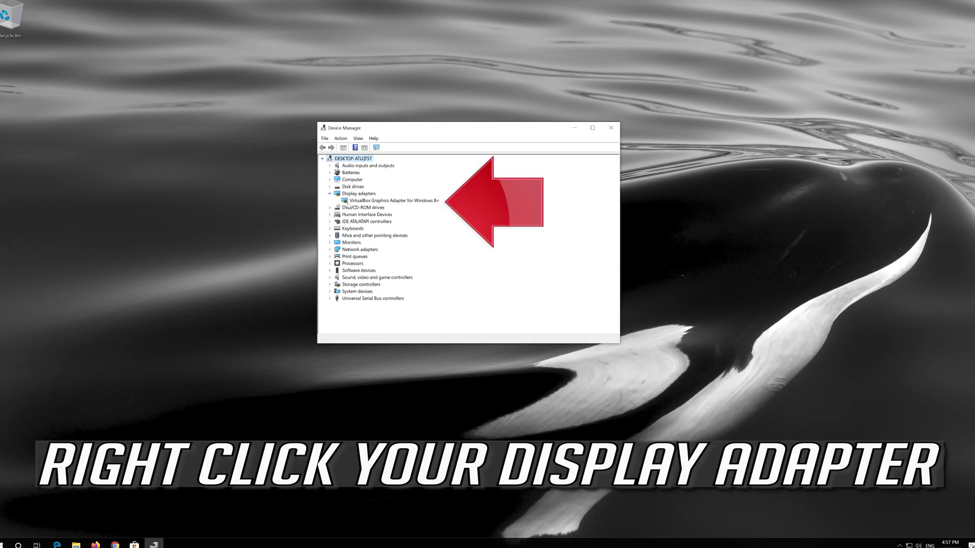
{"action": "left_click", "coordinate": [350, 201]}
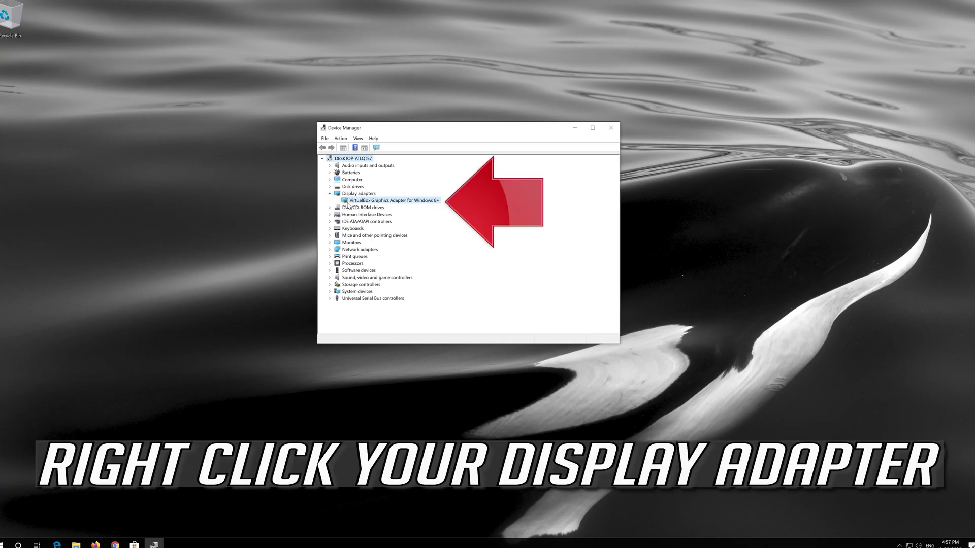
{"action": "right_click", "coordinate": [410, 201]}
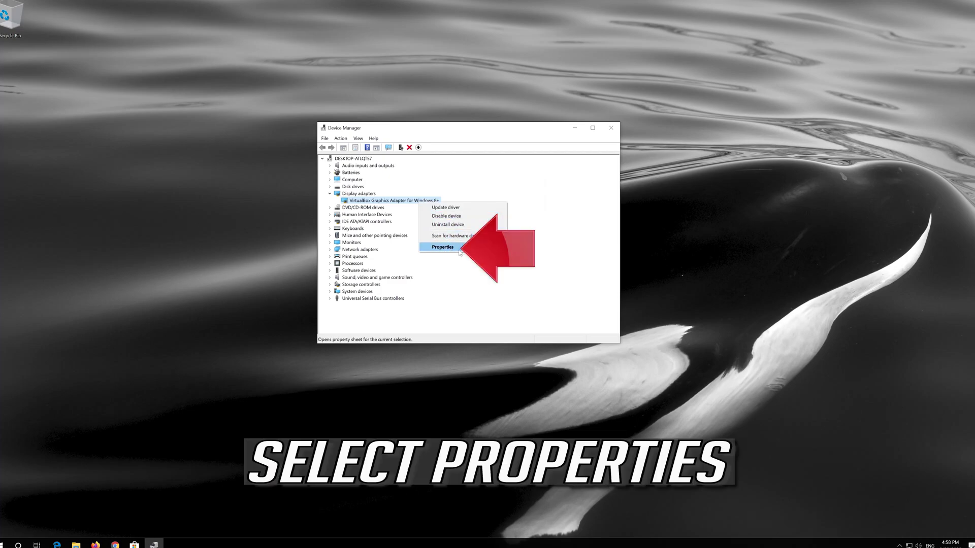
Open the VirtualBox adapter's Properties and start Update Driver from its Driver tab
{"action": "left_click", "coordinate": [460, 247]}
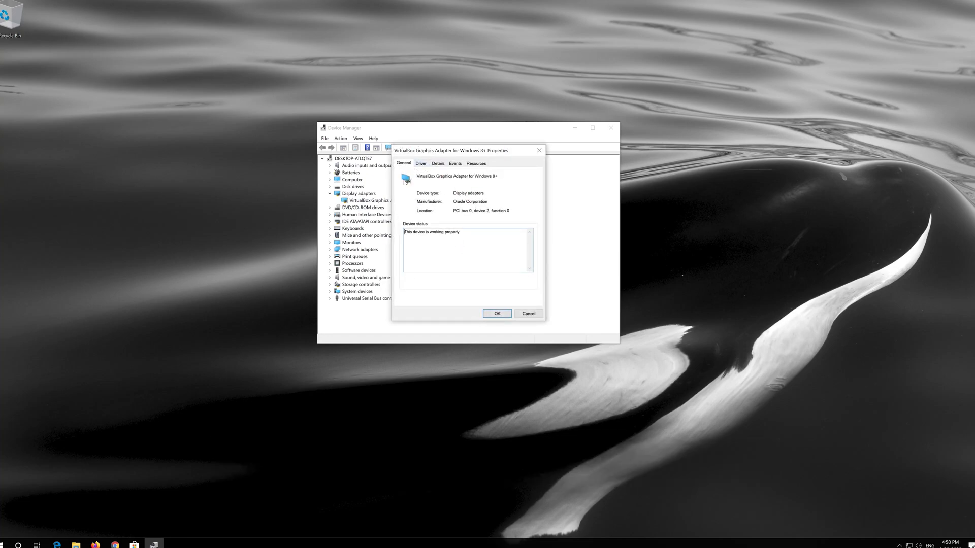
{"action": "left_click", "coordinate": [420, 163]}
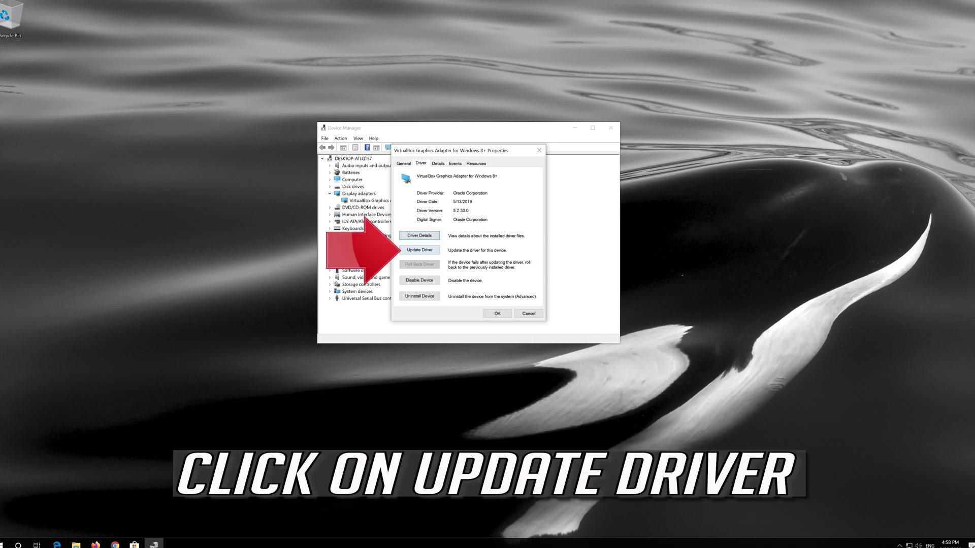
{"action": "left_click", "coordinate": [422, 250]}
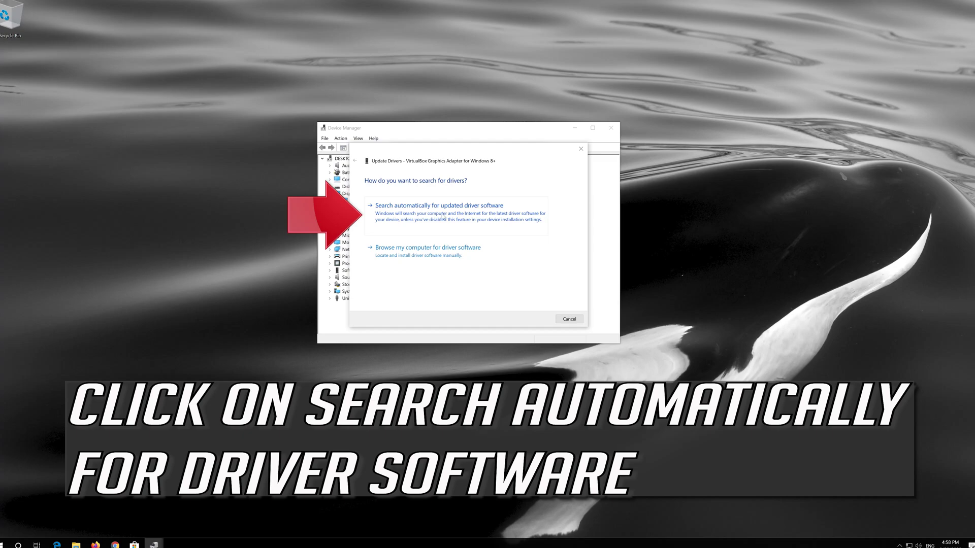
Have Windows search automatically for an updated display driver; the best driver is already installed
{"action": "left_click", "coordinate": [443, 222]}
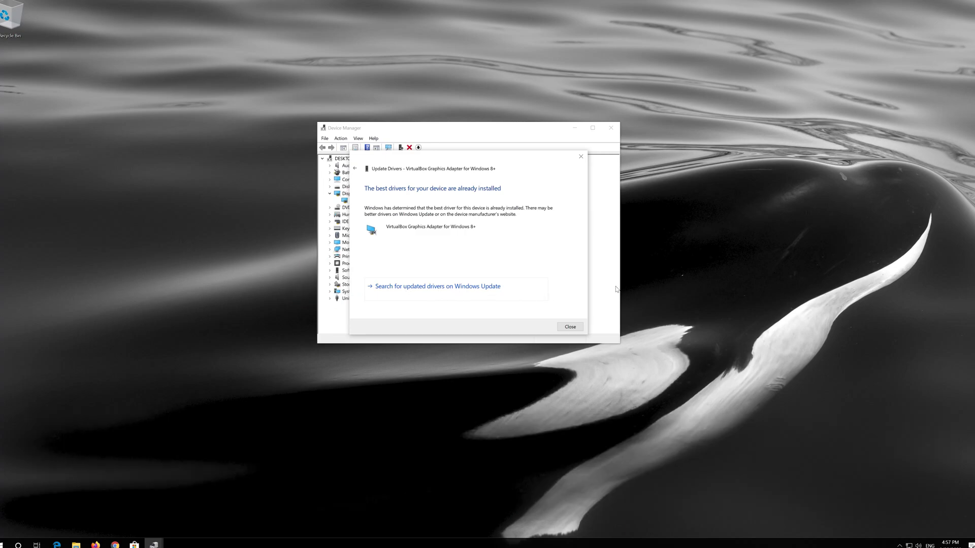
Jump to Windows Update from the driver dialog, centre Settings, and check for updates
{"action": "left_click", "coordinate": [427, 288]}
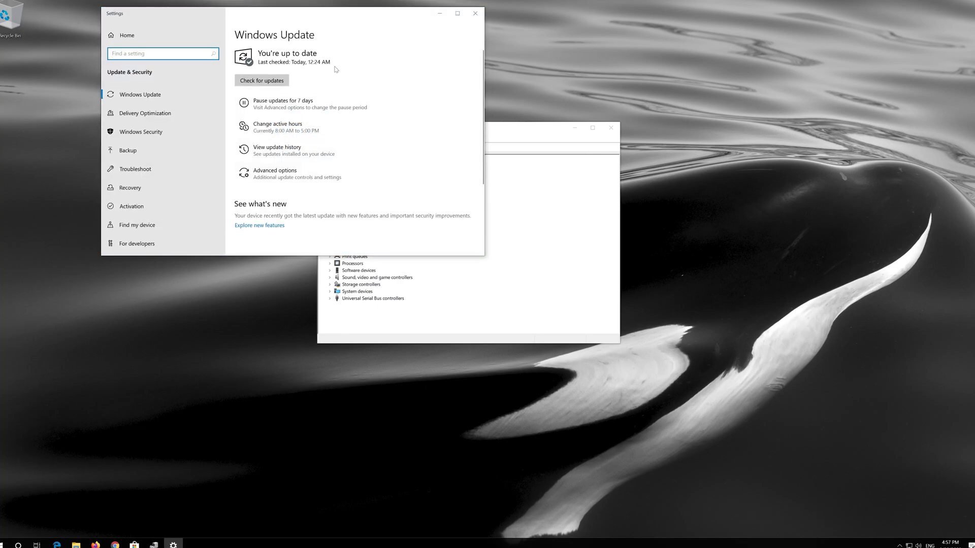
{"action": "left_click_drag", "start_coordinate": [333, 27], "coordinate": [509, 122]}
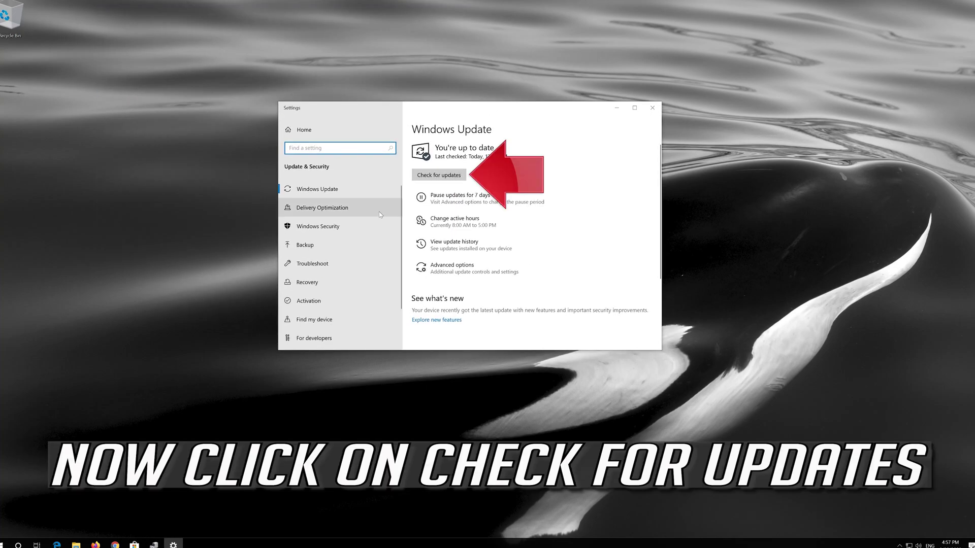
{"action": "left_click", "coordinate": [447, 176]}
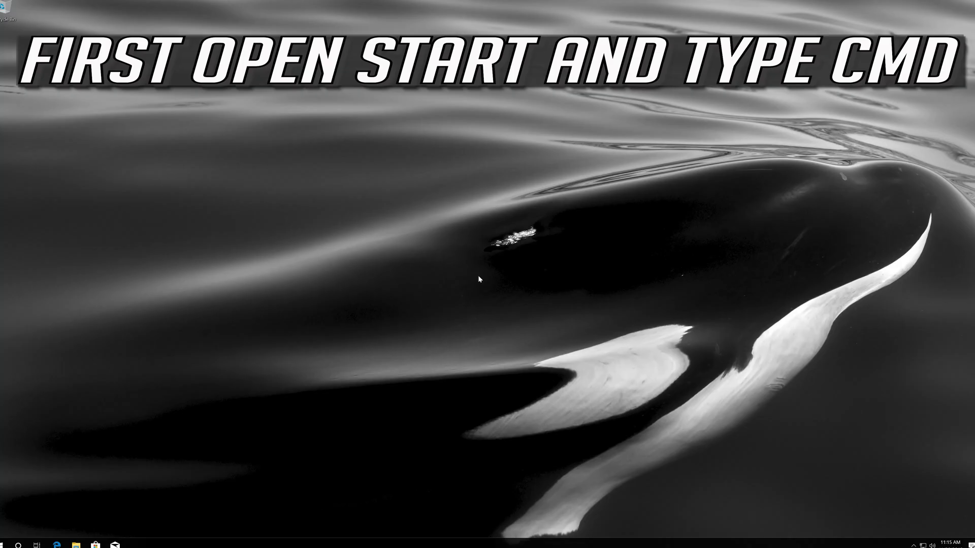
Launch Command Prompt as administrator from a 'cmd' Start search, approving the UAC prompt
{"action": "key", "text": "super"}
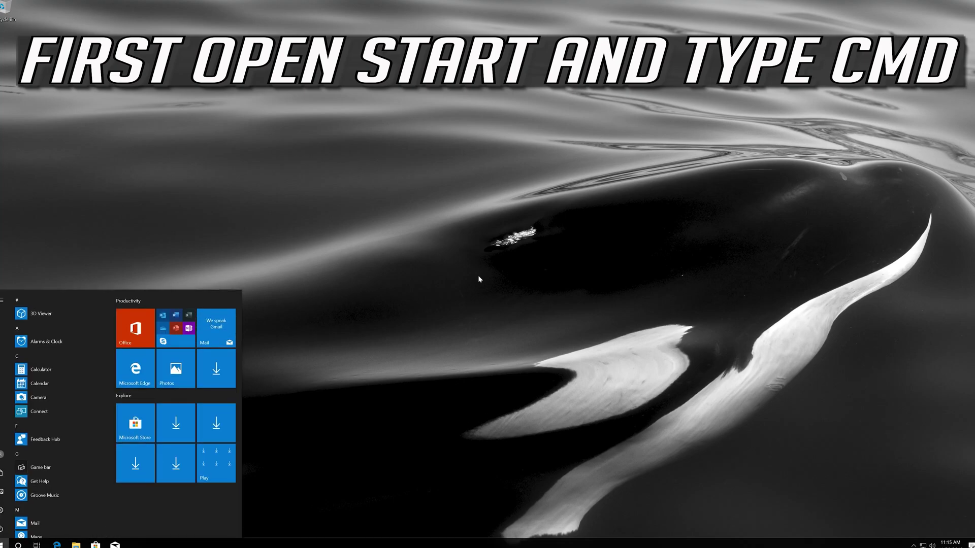
{"action": "type", "text": "cmd"}
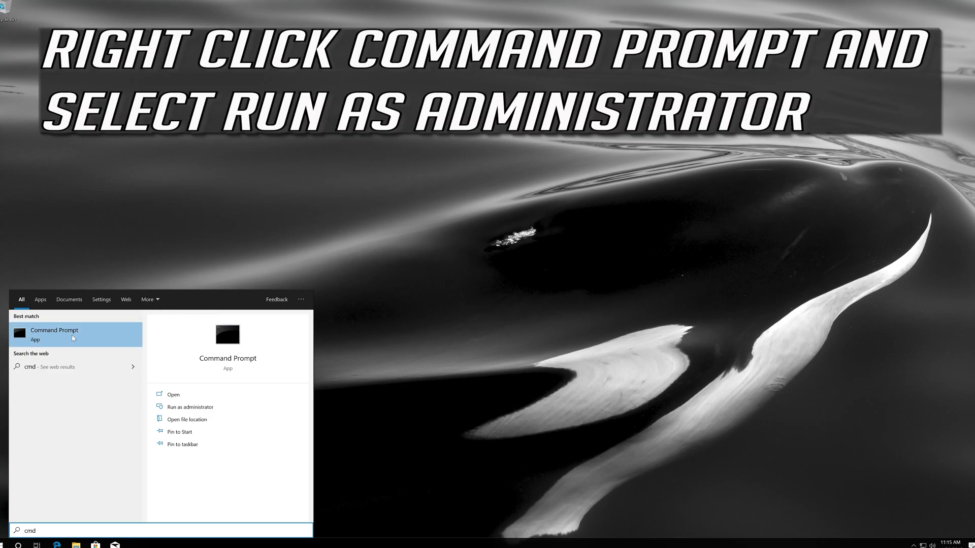
{"action": "right_click", "coordinate": [71, 335]}
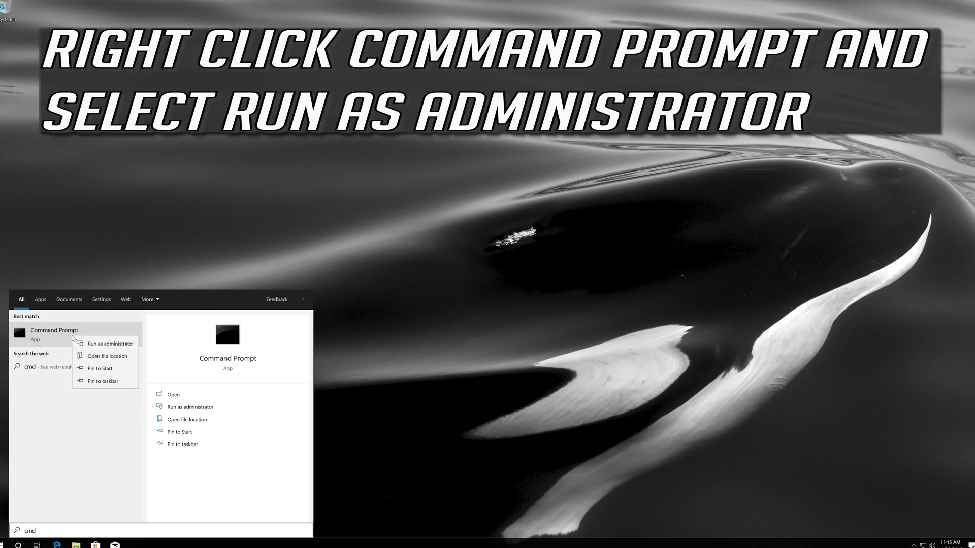
{"action": "left_click", "coordinate": [113, 343]}
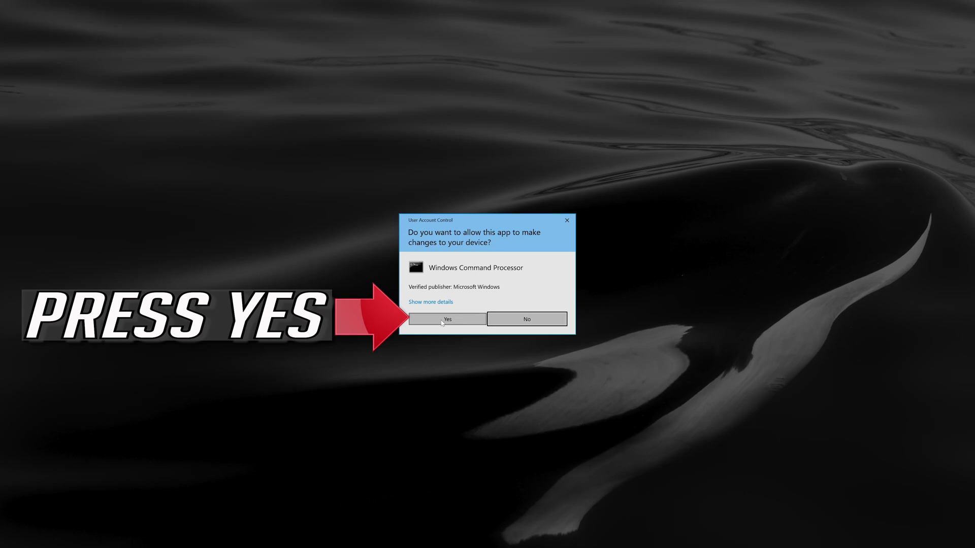
{"action": "left_click", "coordinate": [464, 319]}
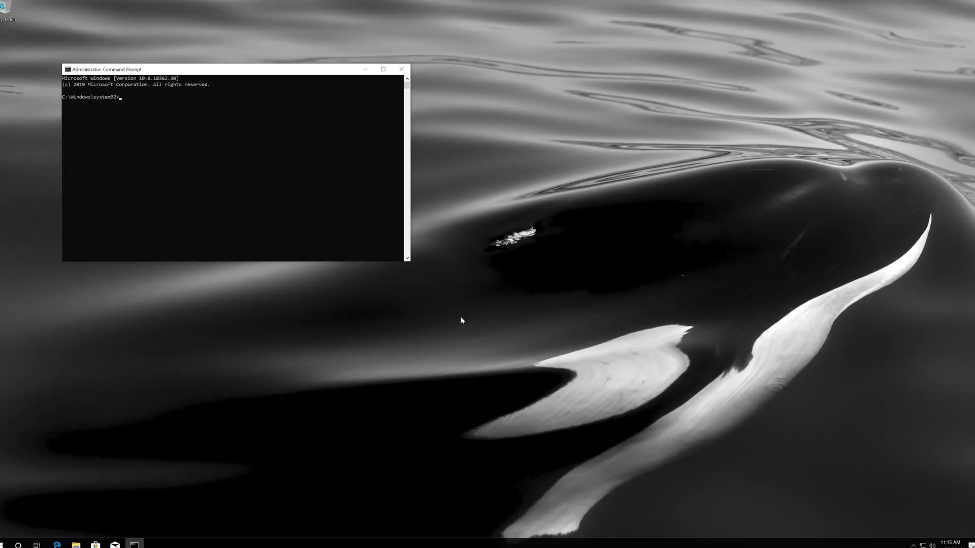
Run sfc /scannow, which finds no integrity violations, then exit the console
{"action": "left_click_drag", "start_coordinate": [323, 73], "coordinate": [561, 164]}
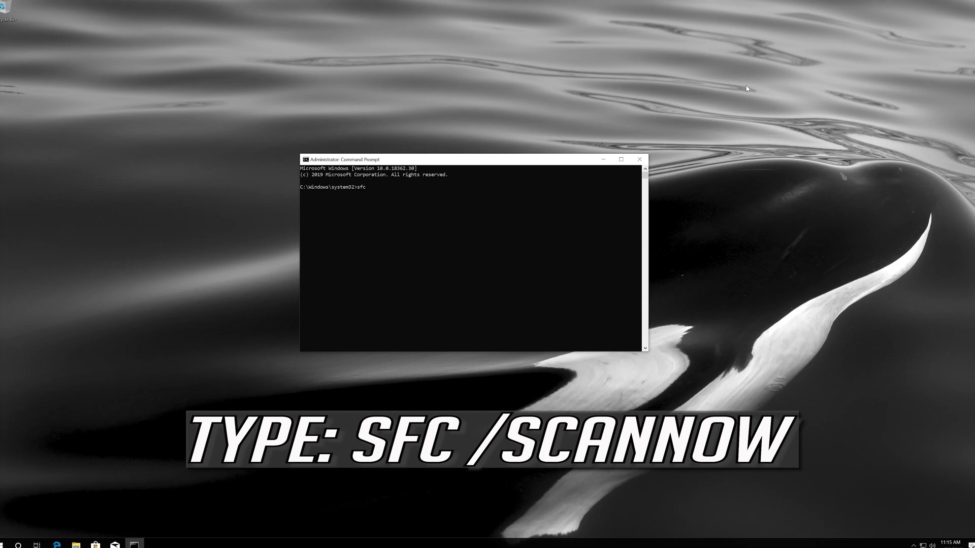
{"action": "type", "text": "scannow"}
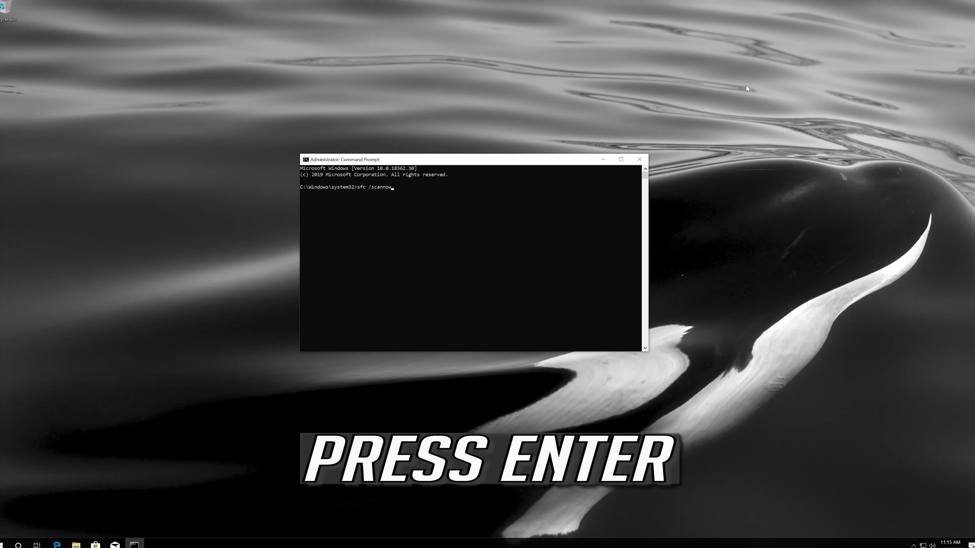
{"action": "key", "text": "Return"}
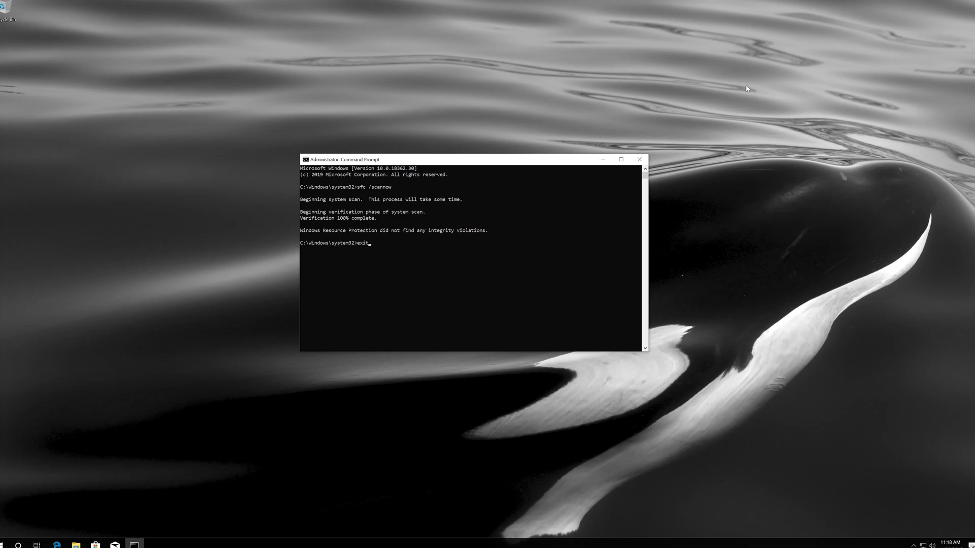
{"action": "key", "text": "Return"}
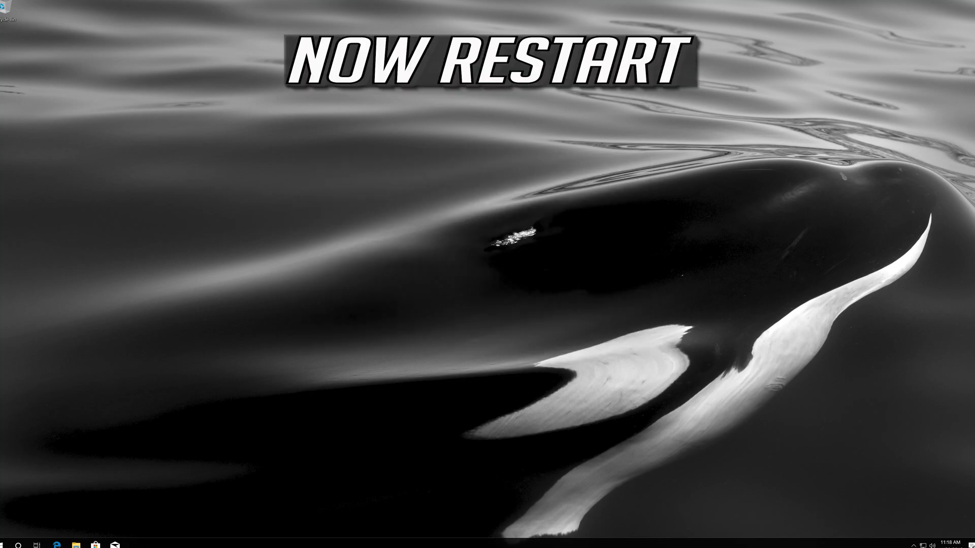
Restart the PC from the Start menu's Power options
{"action": "left_click", "coordinate": [4, 543]}
{"action": "left_click", "coordinate": [2, 528]}
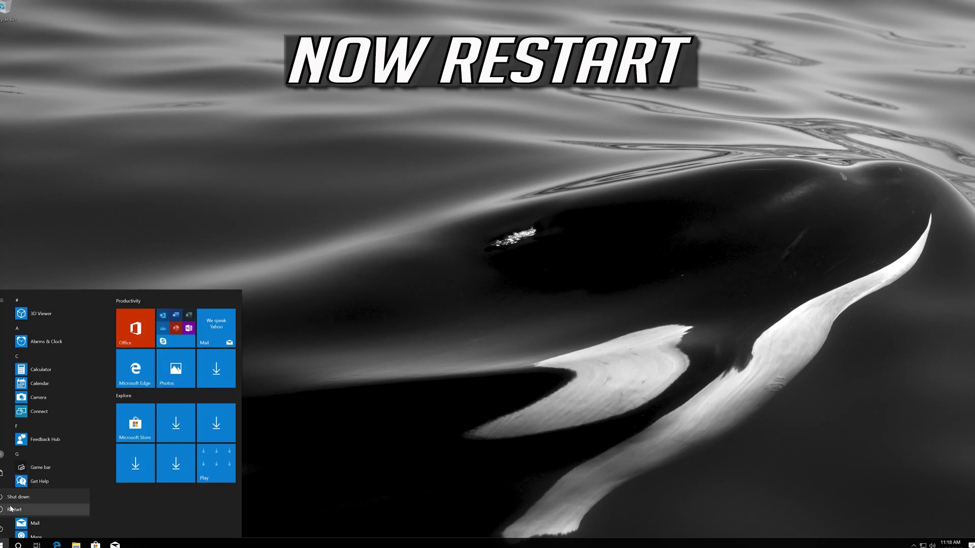
{"action": "left_click", "coordinate": [11, 509]}
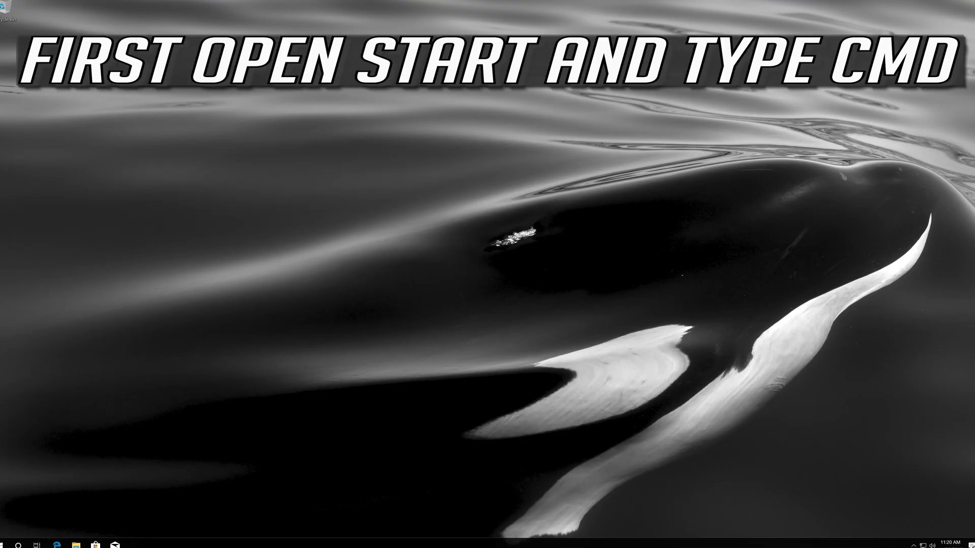
After the reboot, launch an administrator Command Prompt again via a 'cmd' search, approving UAC
{"action": "key", "text": "super"}
{"action": "type", "text": "cmd"}
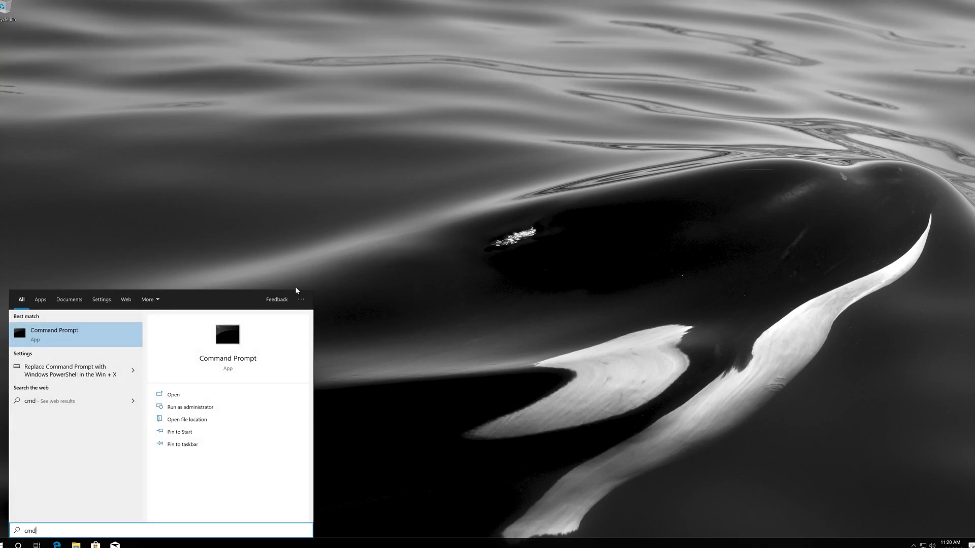
{"action": "right_click", "coordinate": [29, 338]}
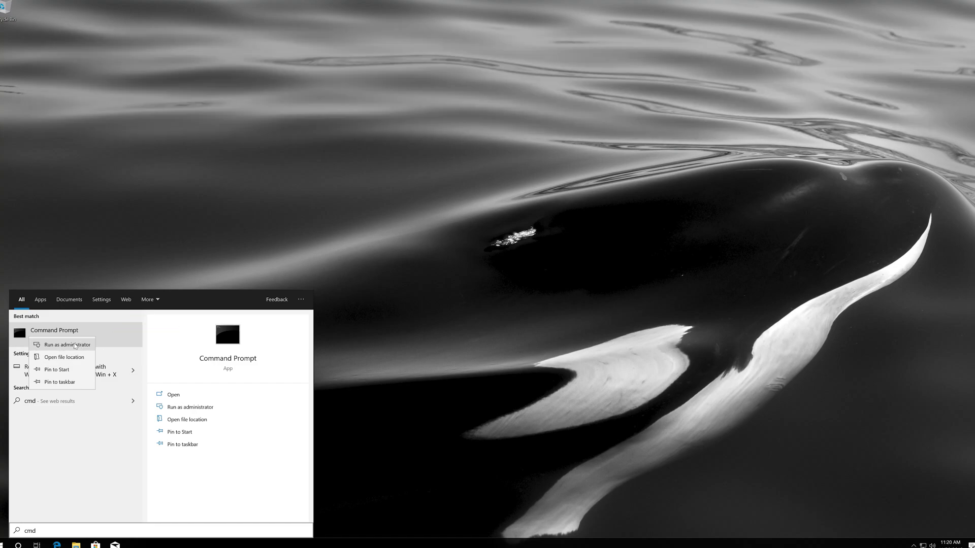
{"action": "left_click", "coordinate": [74, 345]}
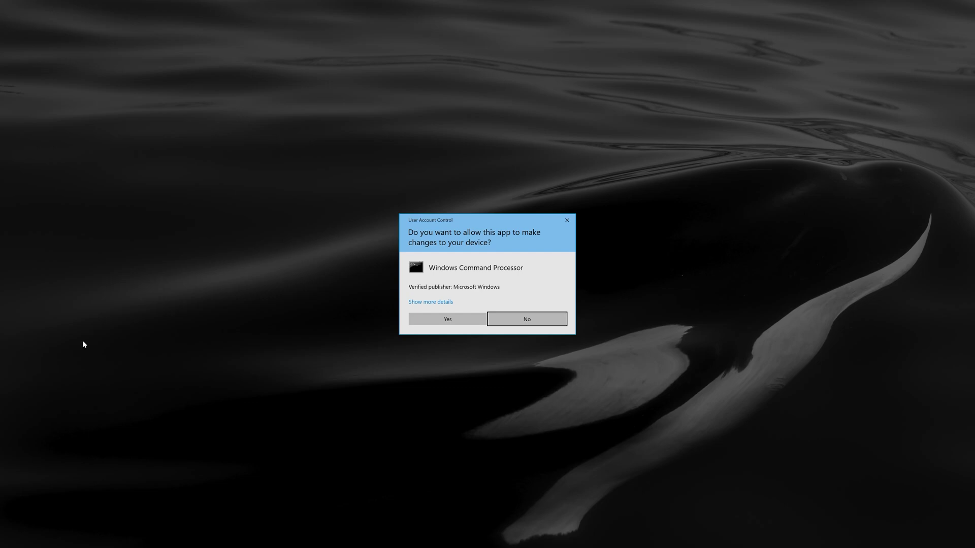
{"action": "left_click", "coordinate": [444, 317]}
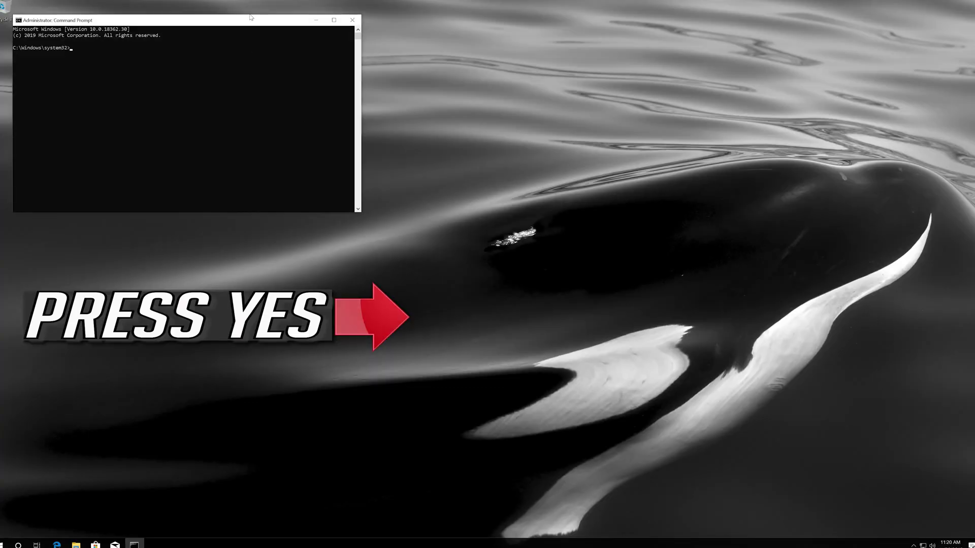
Run DISM /Online /Cleanup-image /RestoreHealth to repair the Windows image
{"action": "left_click_drag", "start_coordinate": [251, 17], "coordinate": [554, 148]}
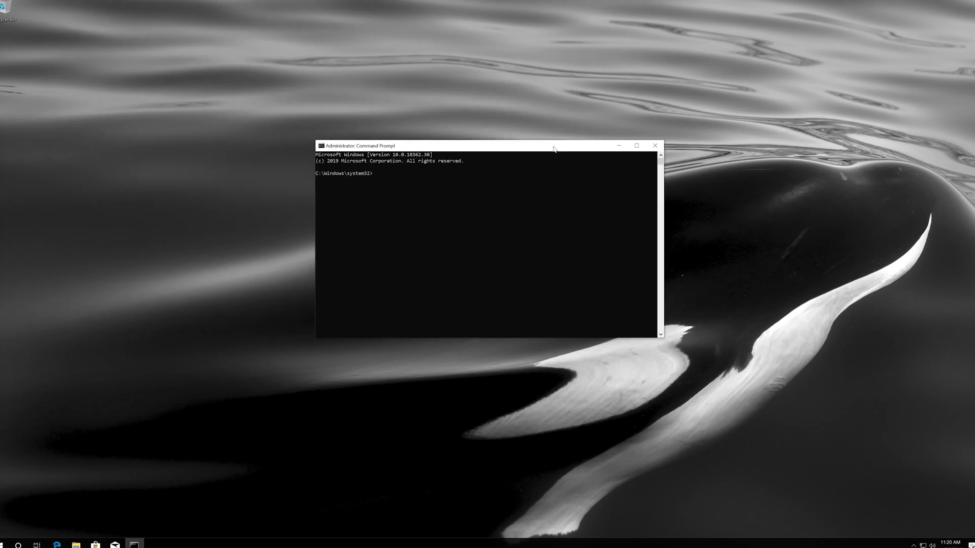
{"action": "type", "text": "DISM"}
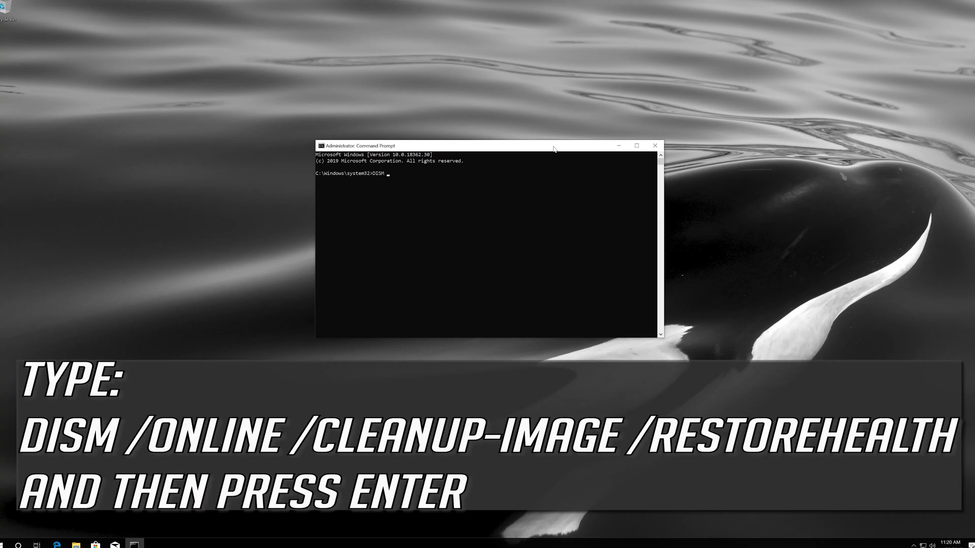
{"action": "type", "text": " /Online /Cleanup-image /Restore"}
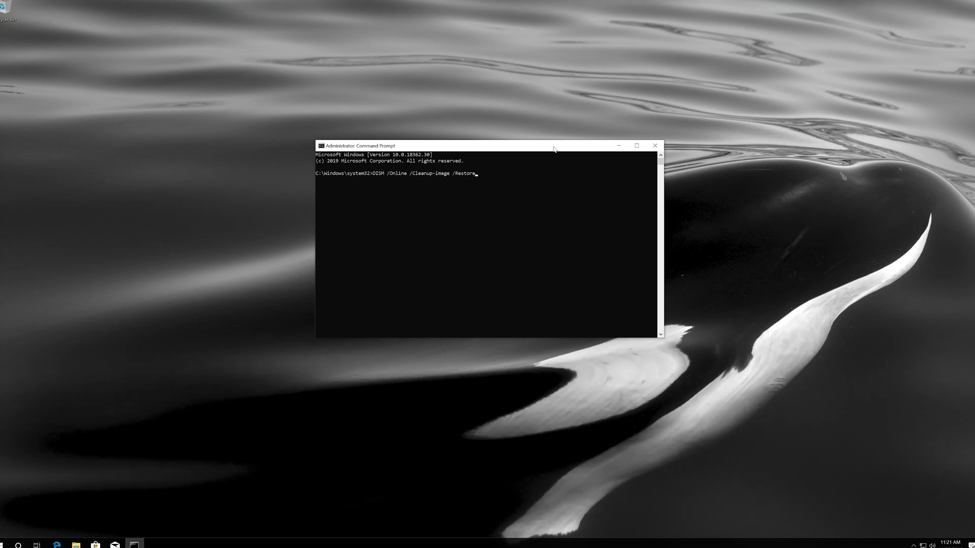
{"action": "type", "text": "Health"}
{"action": "key", "text": "Return"}
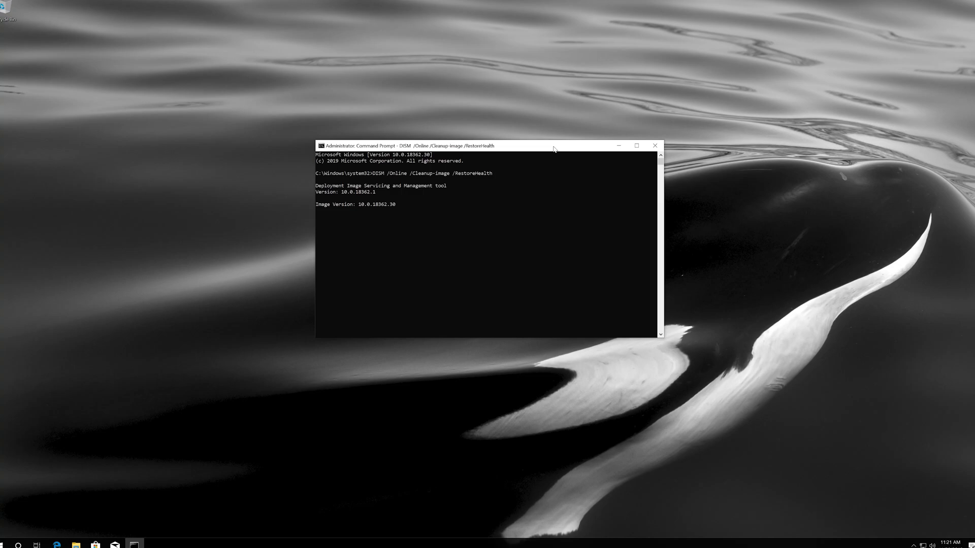